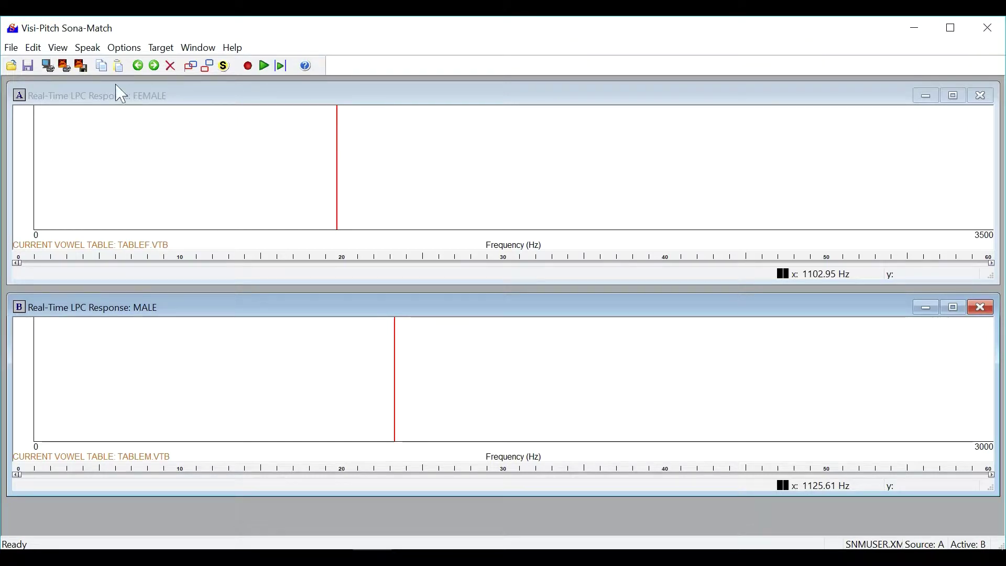
pyautogui.click(34, 49)
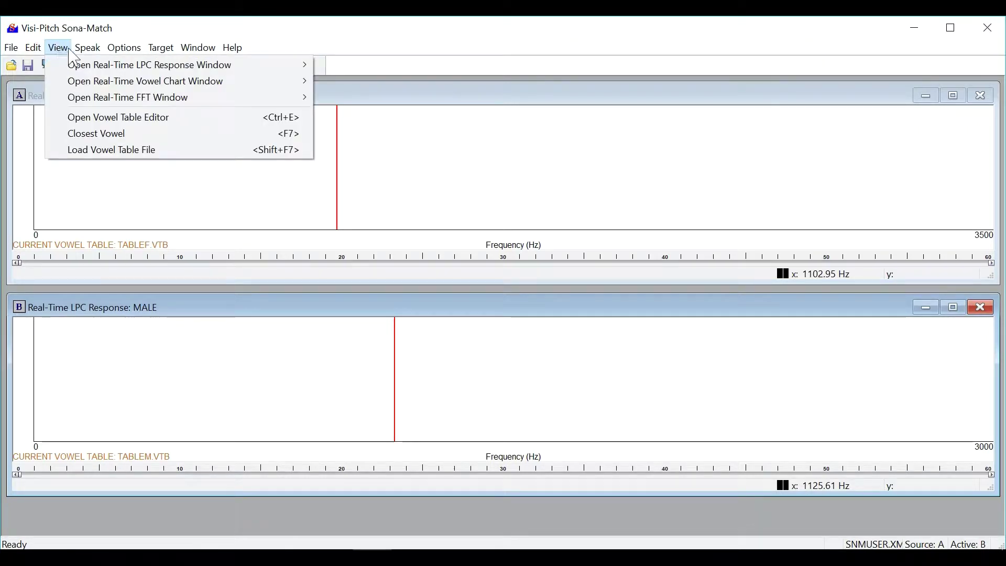
pyautogui.click(37, 148)
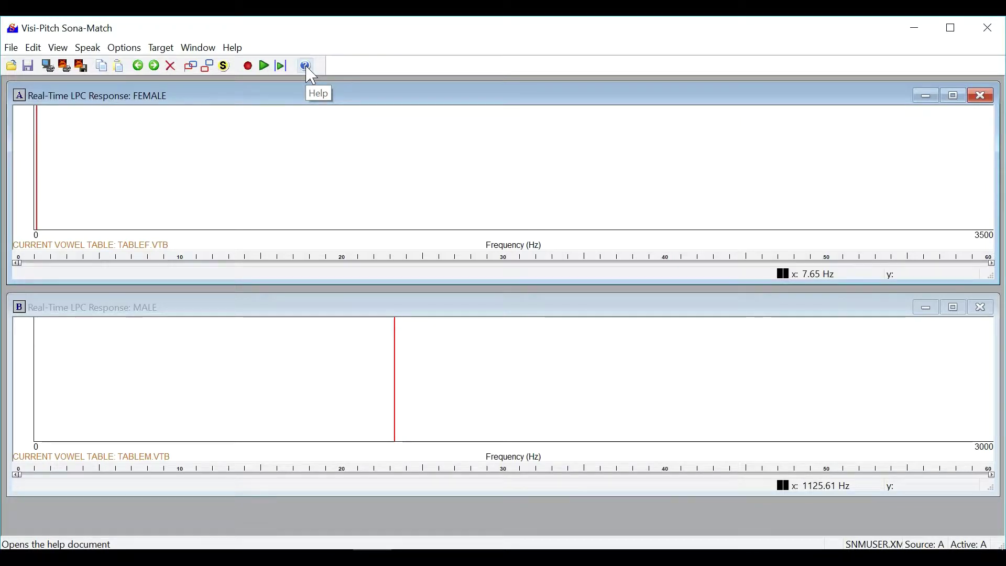
pyautogui.click(266, 310)
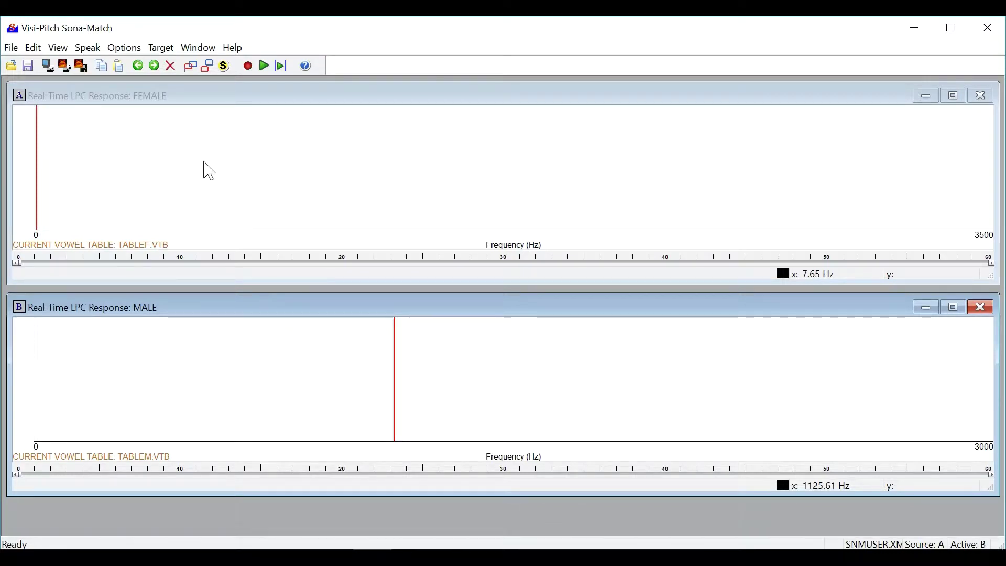
pyautogui.click(58, 48)
pyautogui.moveTo(82, 66)
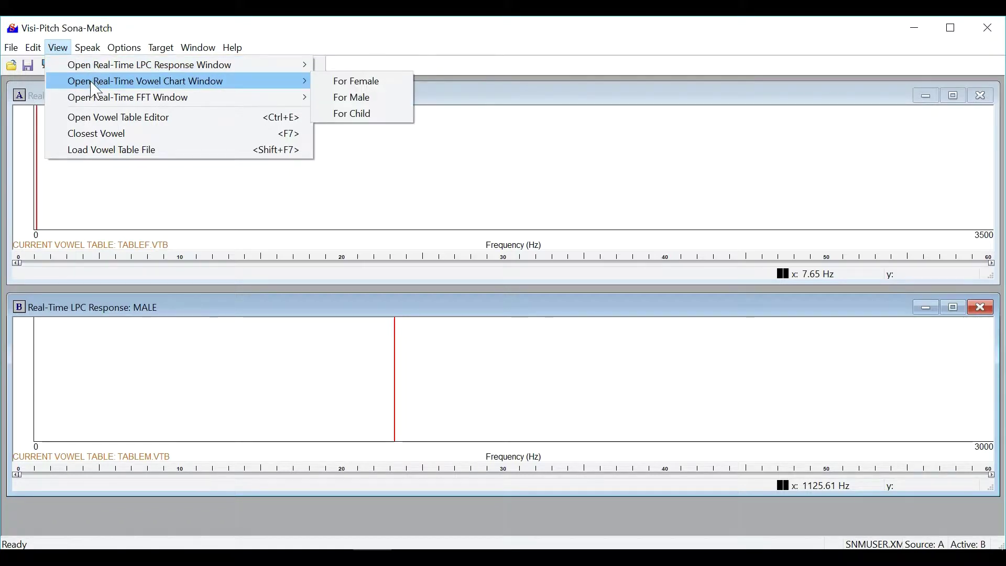
pyautogui.moveTo(99, 105)
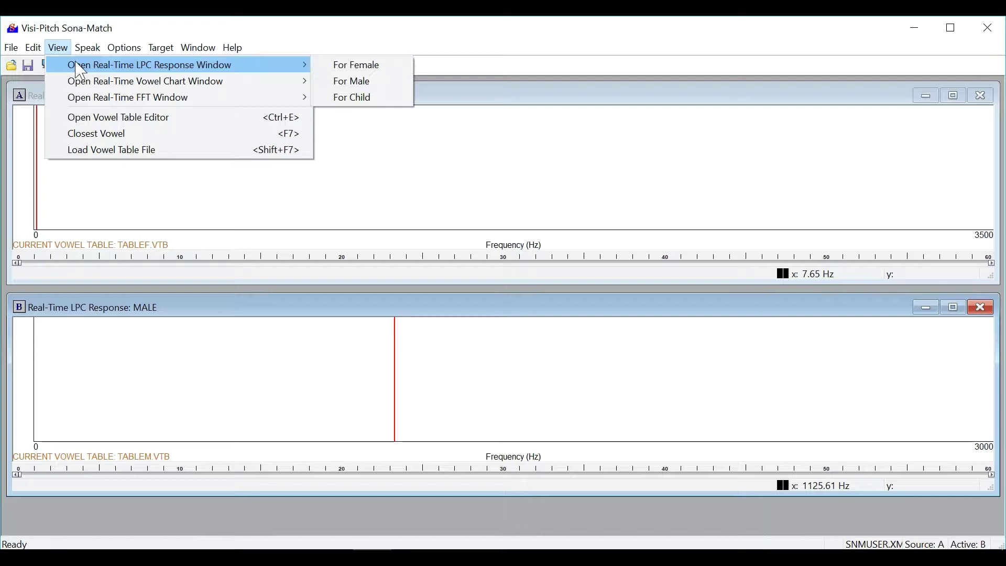
pyautogui.moveTo(84, 84)
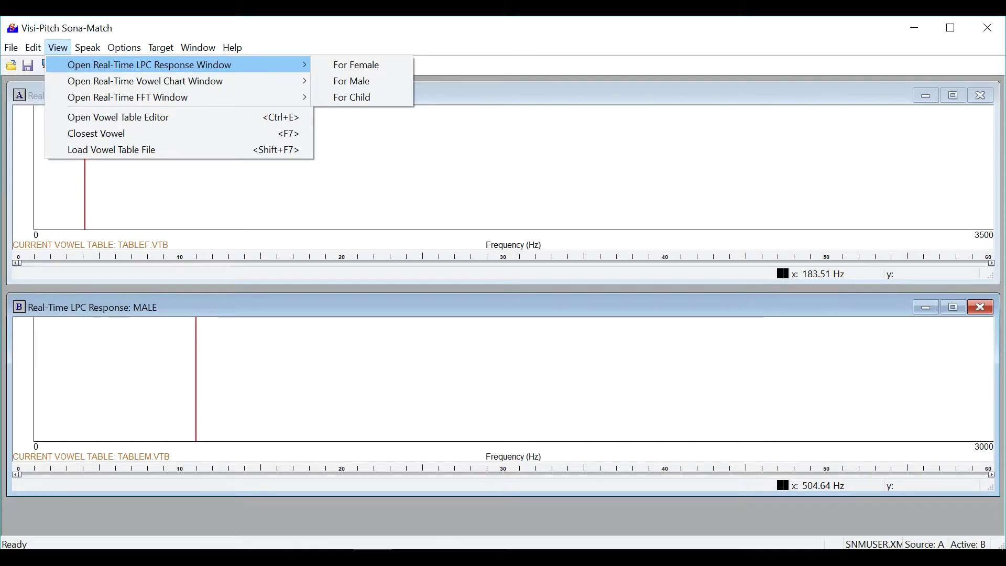
pyautogui.click(80, 186)
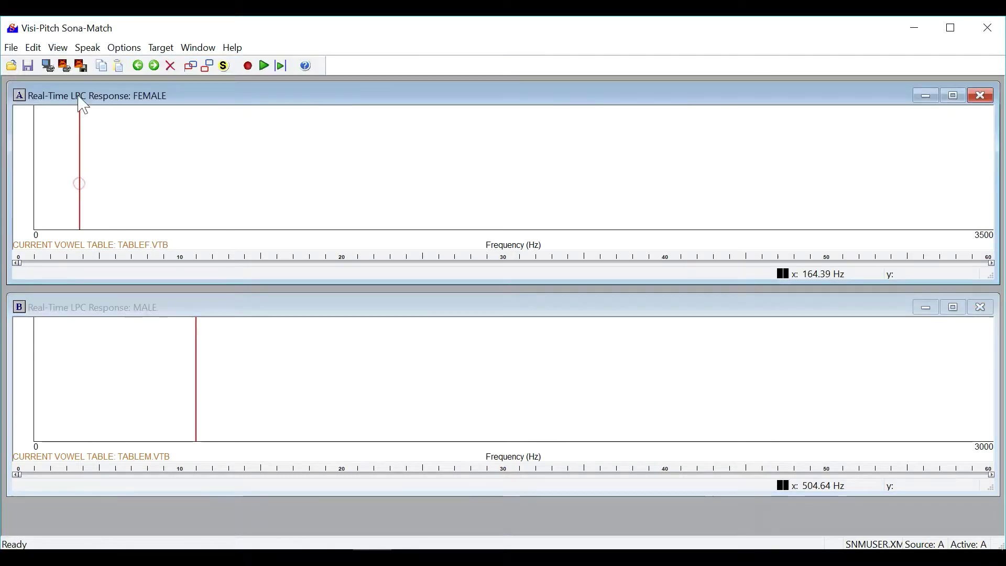
pyautogui.click(121, 313)
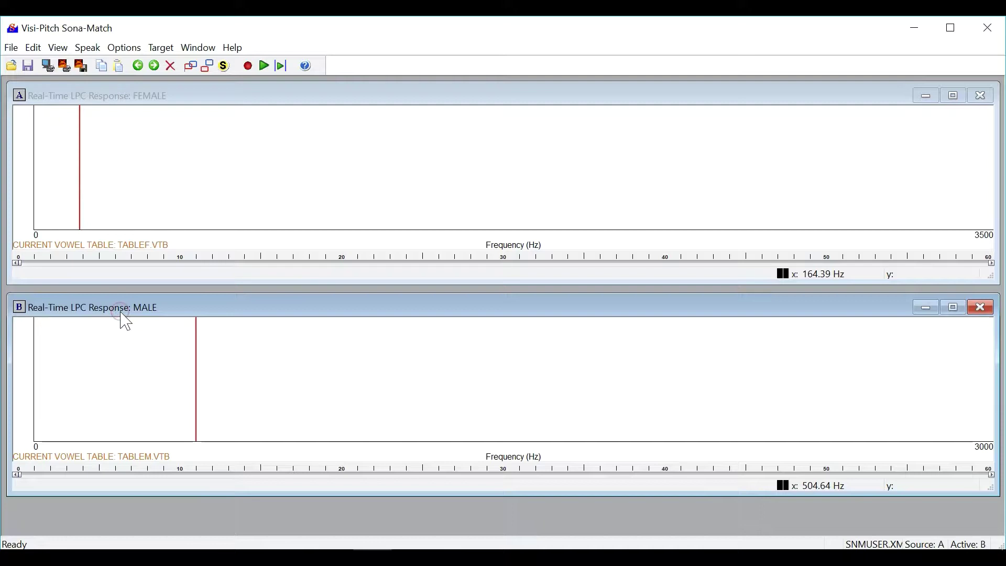
pyautogui.click(96, 101)
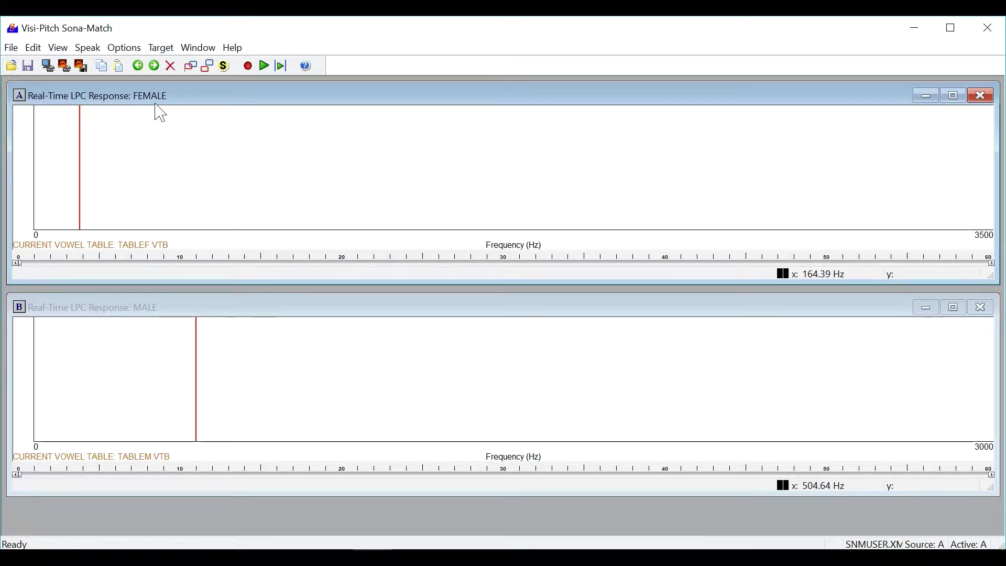
pyautogui.click(116, 307)
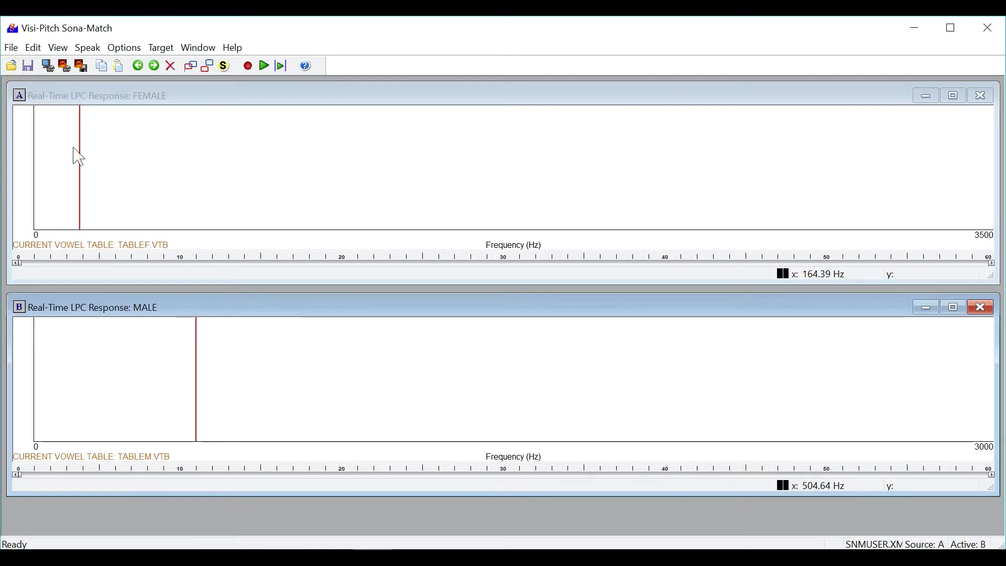
# Open a new real-time LPC response window for a male speaker
pyautogui.click(58, 48)
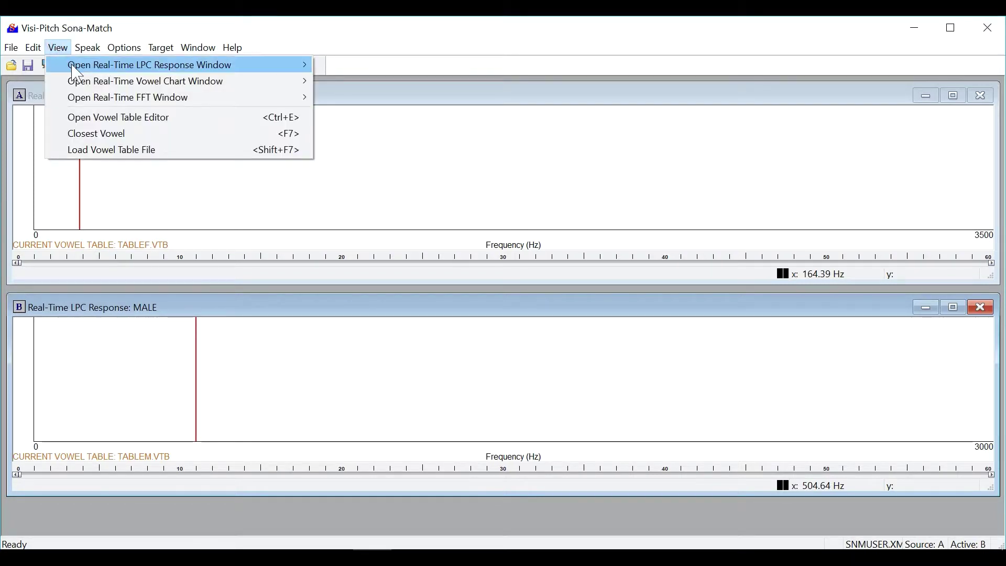
pyautogui.moveTo(74, 72)
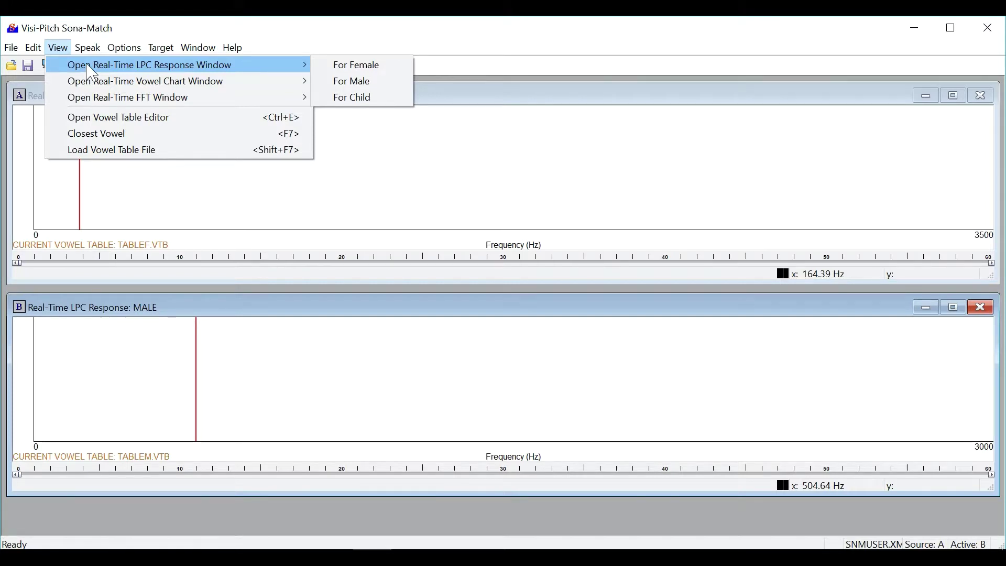
pyautogui.click(365, 84)
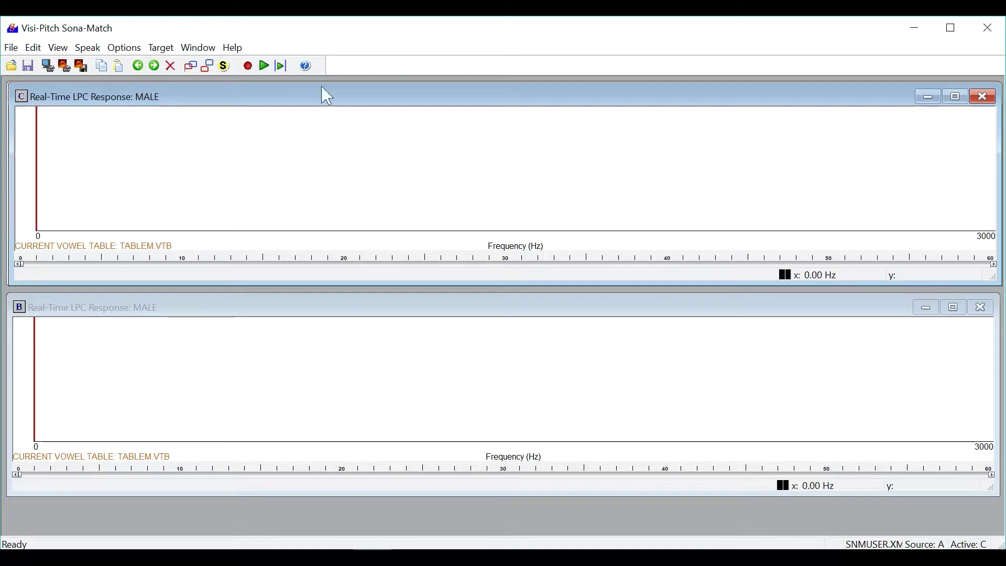
# Record a sustained vowel in the new male LPC response window and dismiss the closest-vowel result
pyautogui.click(248, 66)
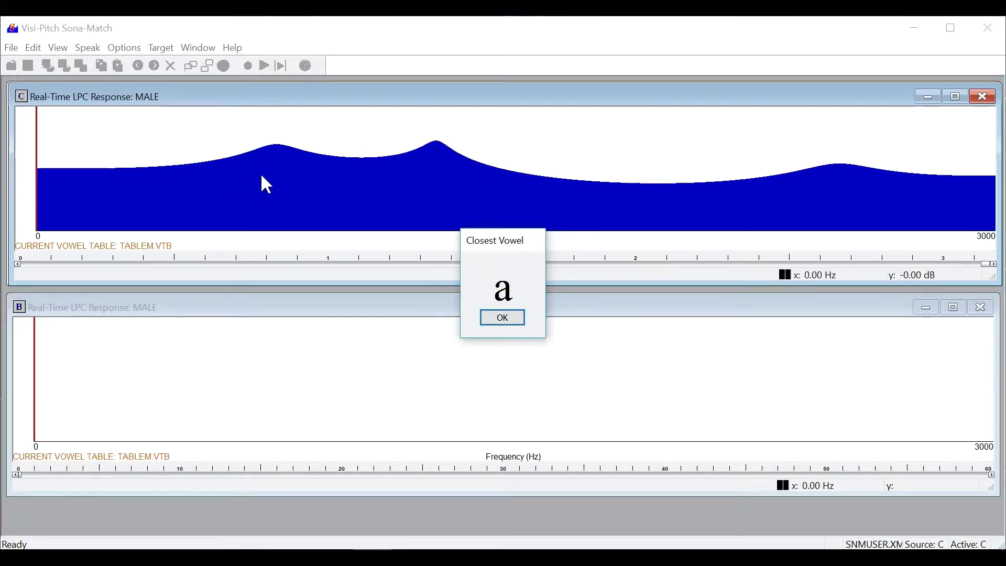
pyautogui.moveTo(483, 238); pyautogui.dragTo(294, 219)
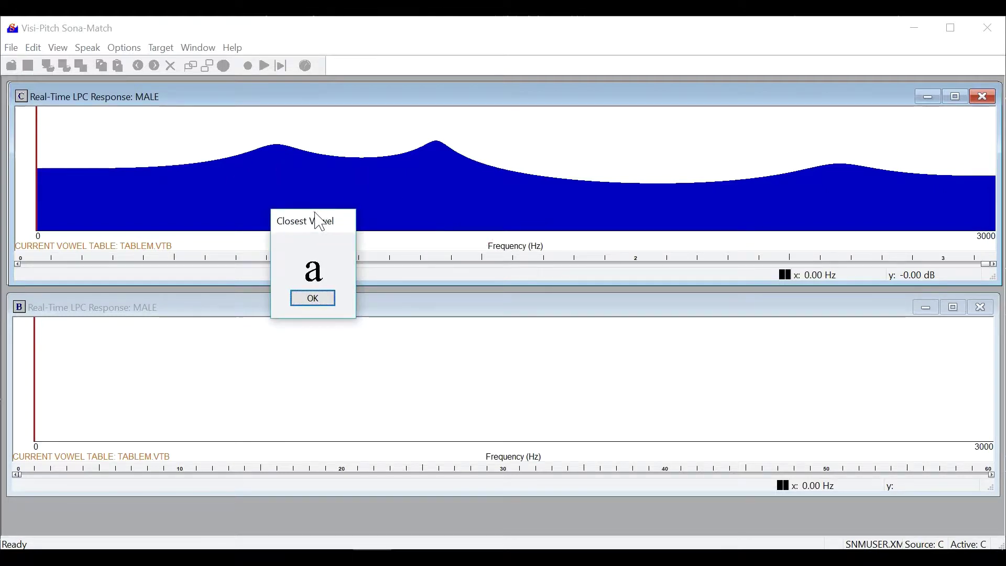
pyautogui.moveTo(319, 222); pyautogui.dragTo(494, 144)
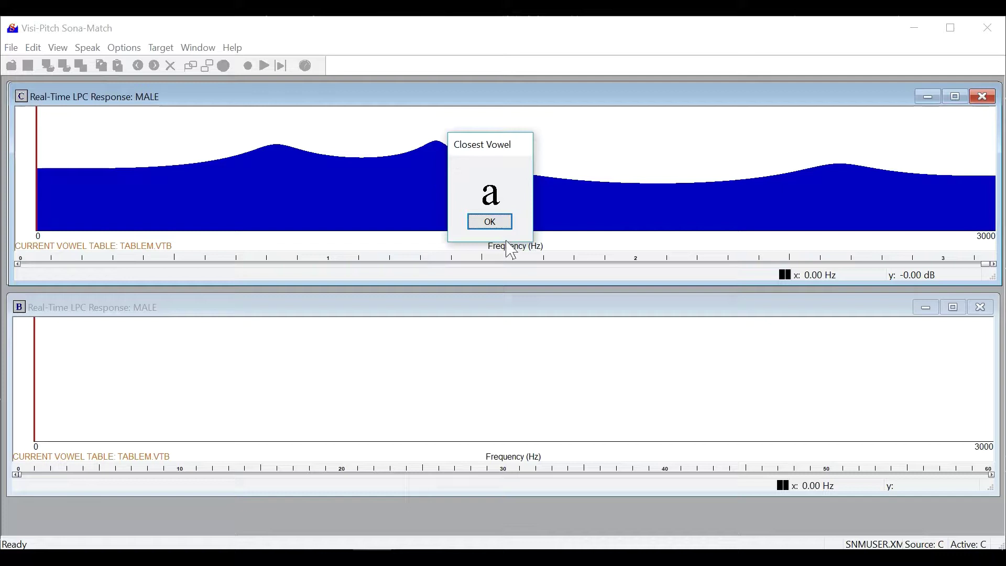
pyautogui.click(474, 220)
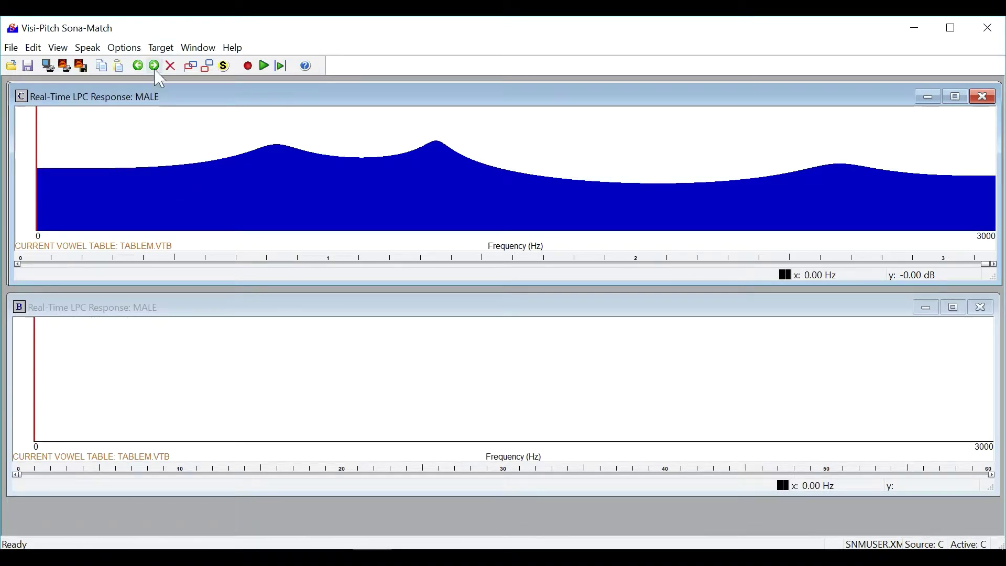
# Create a target template from the recorded LPC response in the active male window
pyautogui.click(161, 48)
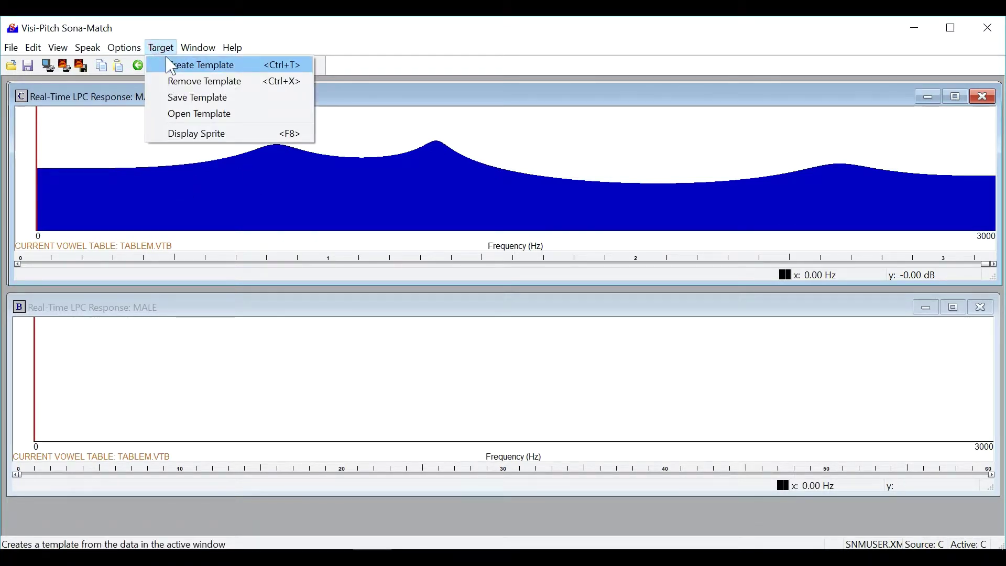
pyautogui.click(172, 65)
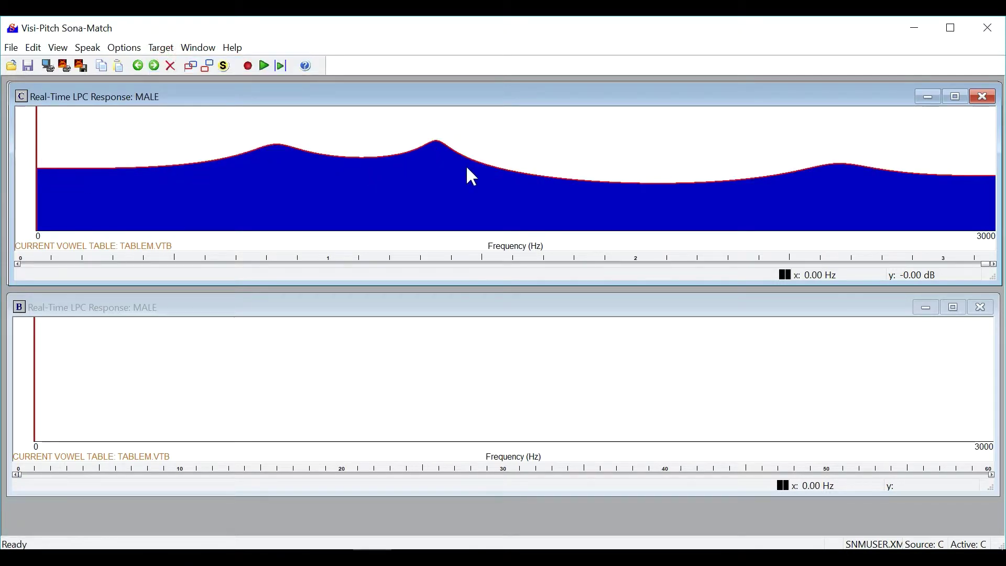
pyautogui.click(159, 47)
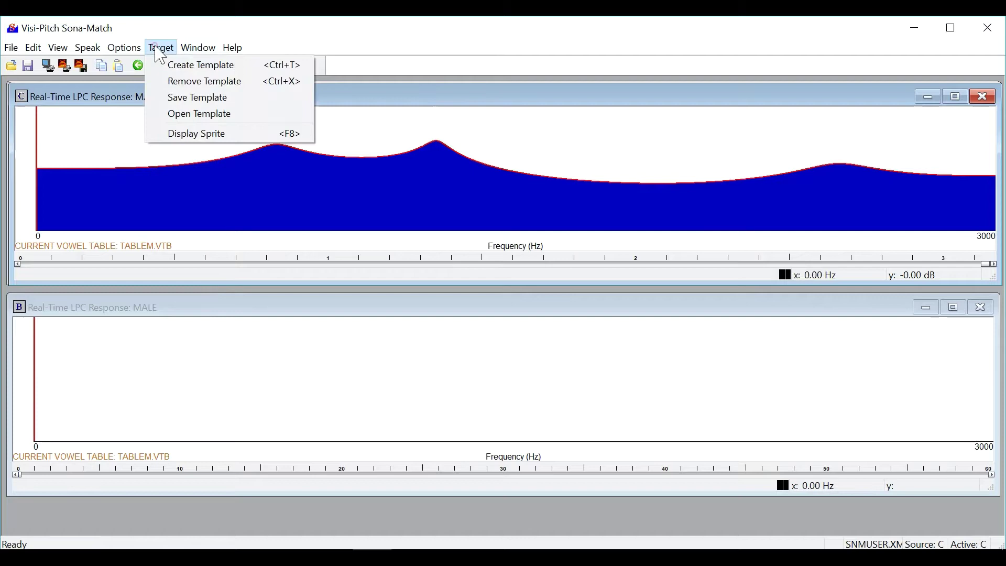
pyautogui.click(187, 99)
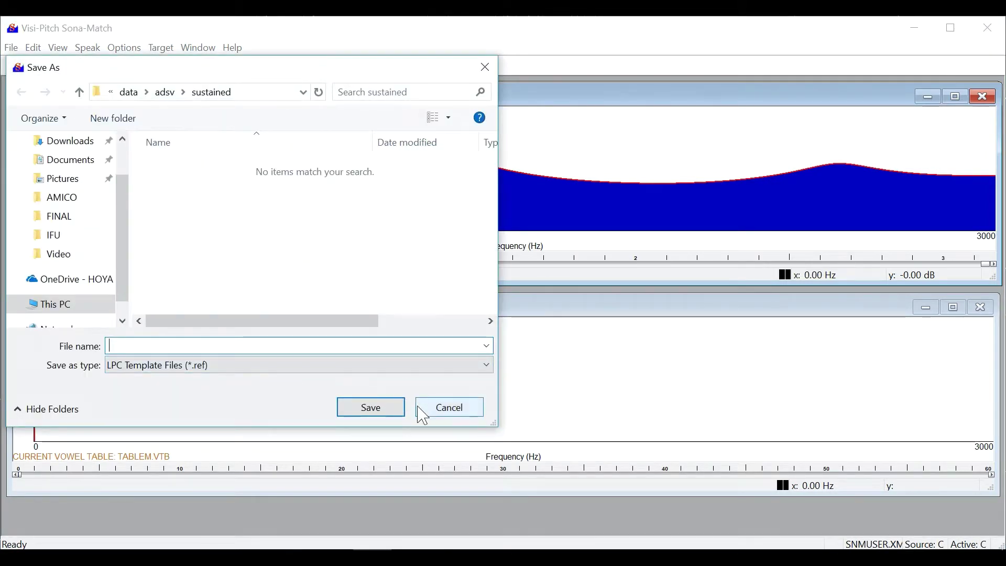
pyautogui.click(421, 414)
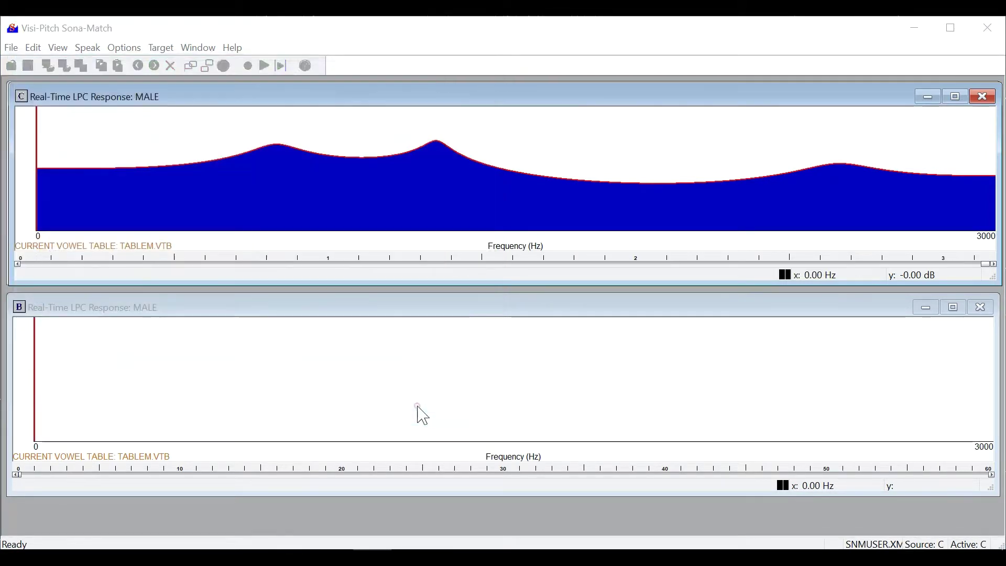
# View the SNM setup for the male LPC window, examining its colour, vowel chart erase and point size options
pyautogui.rightClick(335, 206)
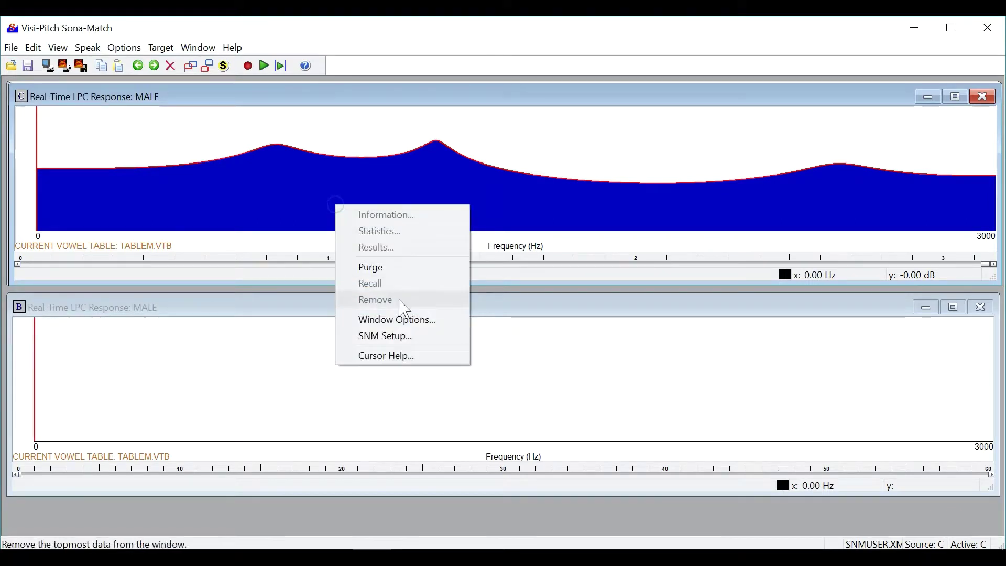
pyautogui.click(408, 339)
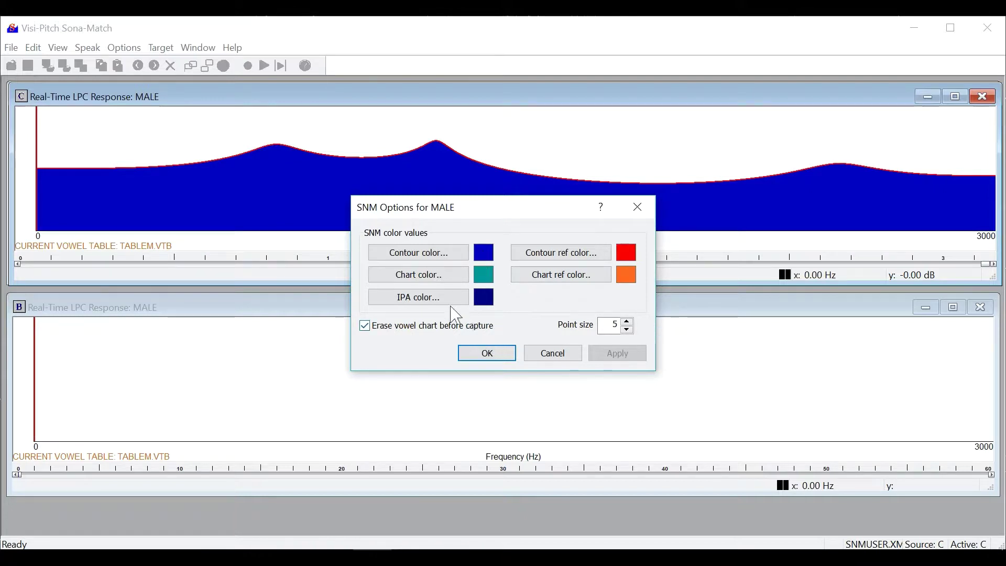
pyautogui.click(486, 354)
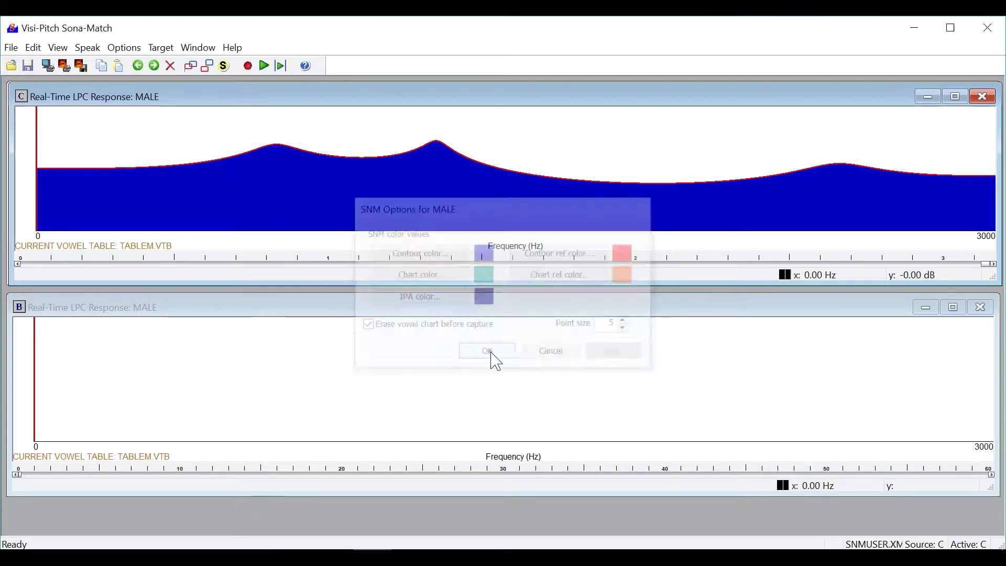
# Open a real-time vowel chart window for a male speaker, record vowels in it and dismiss the closest-vowel result
pyautogui.click(60, 47)
pyautogui.moveTo(79, 86)
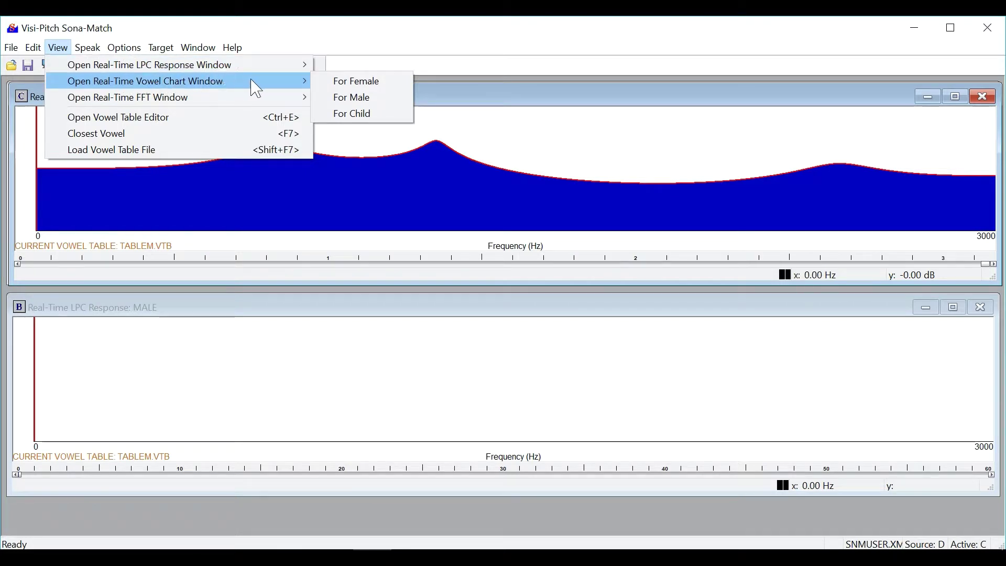
pyautogui.click(336, 100)
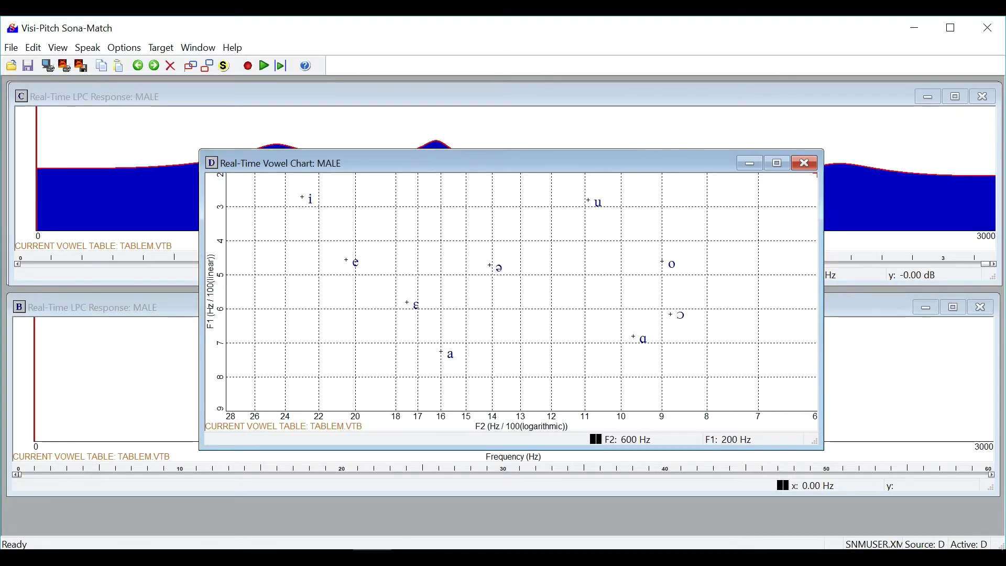
pyautogui.click(249, 66)
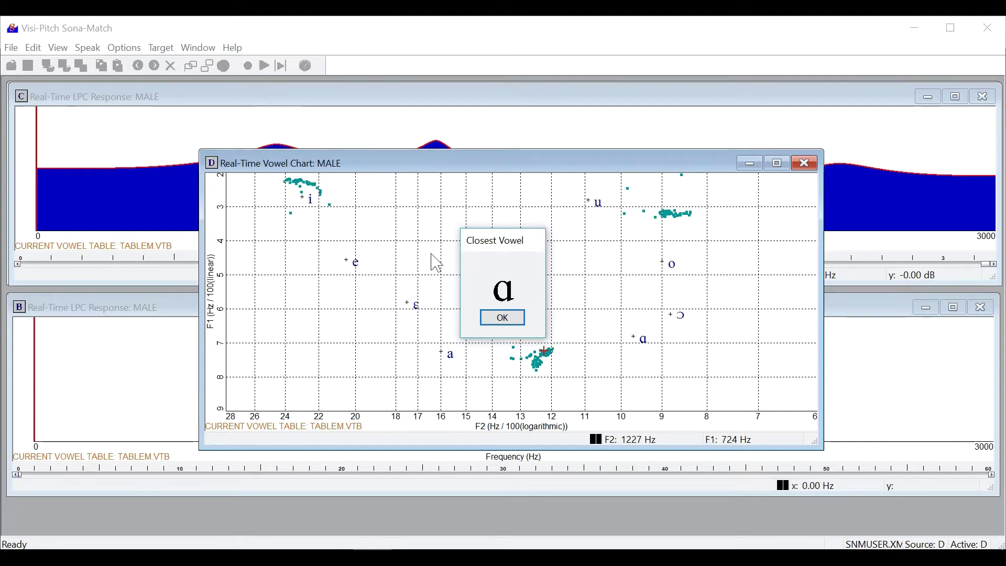
pyautogui.click(488, 316)
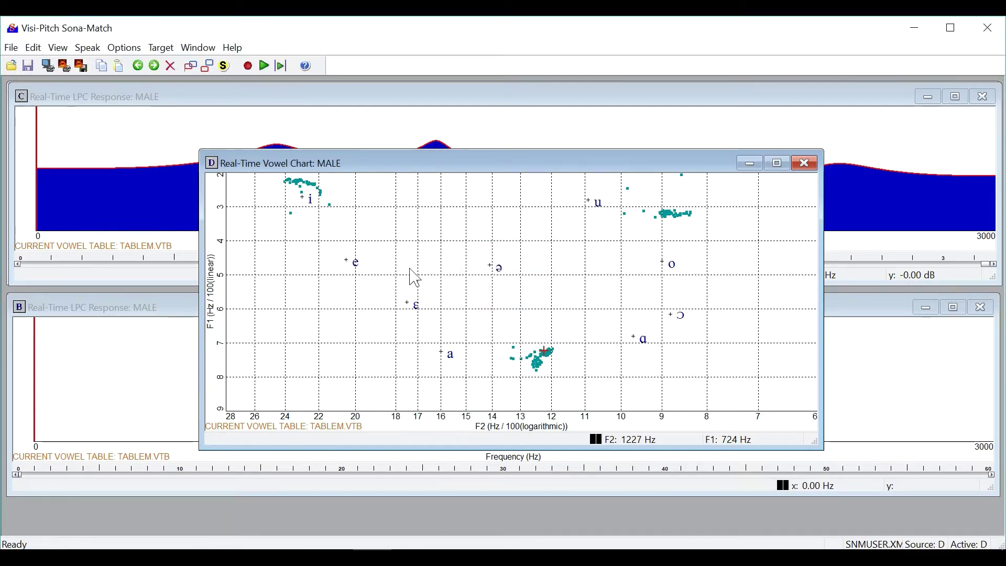
# Use the Vowel Table Editor to add the vowel ɯ to the male vowel chart at F2 1524 Hz and F1 289 Hz
pyautogui.click(58, 50)
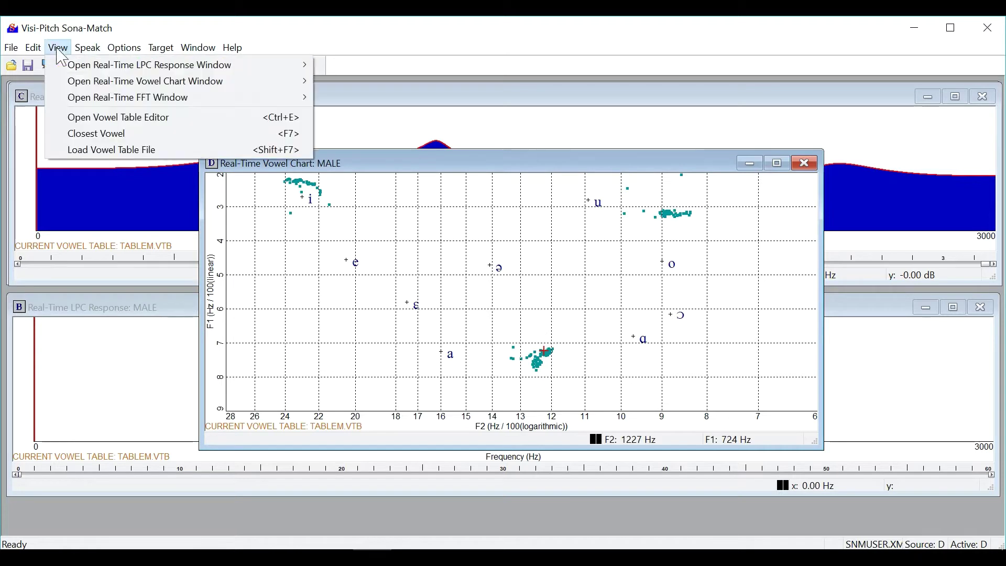
pyautogui.click(100, 120)
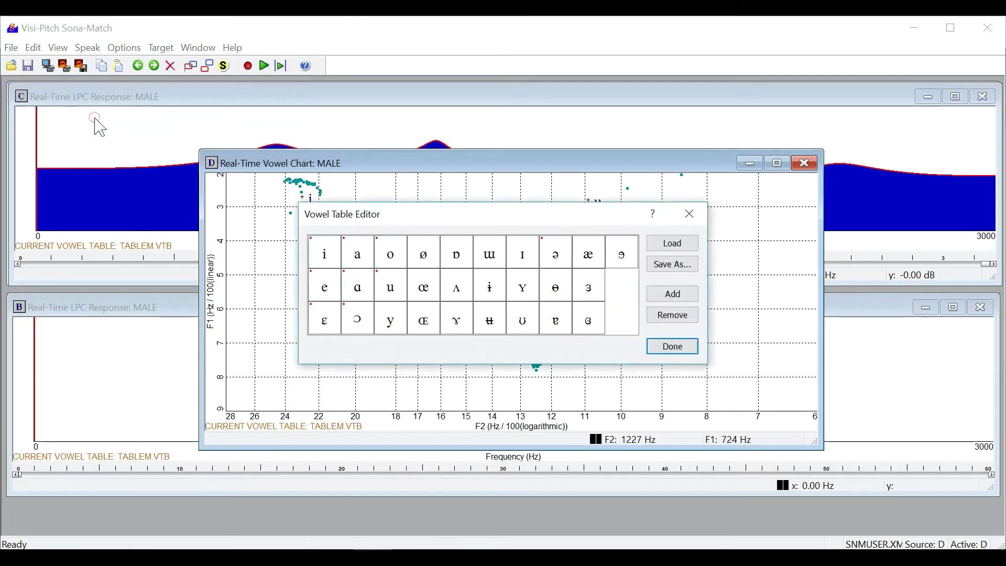
pyautogui.click(331, 253)
pyautogui.click(349, 257)
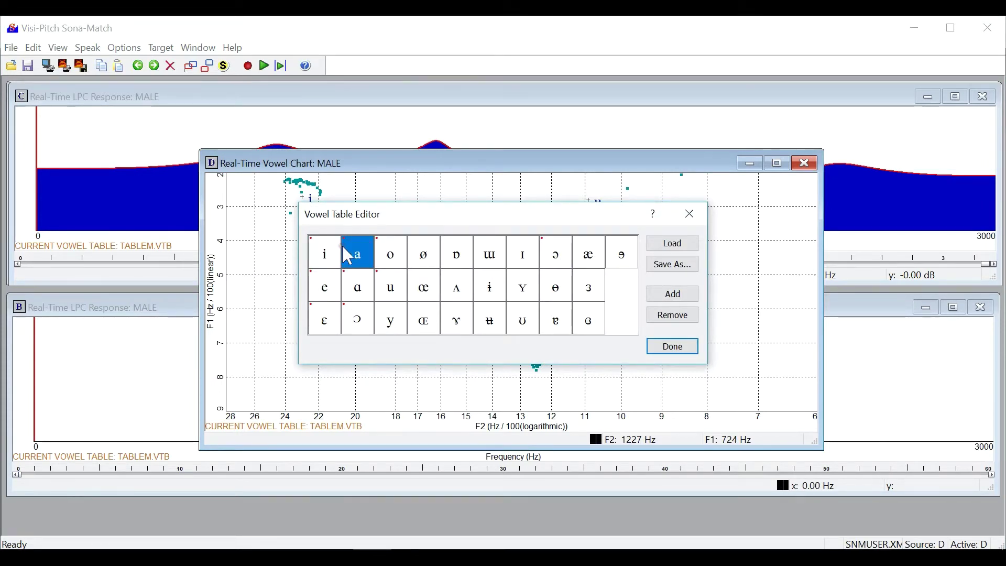
pyautogui.click(388, 258)
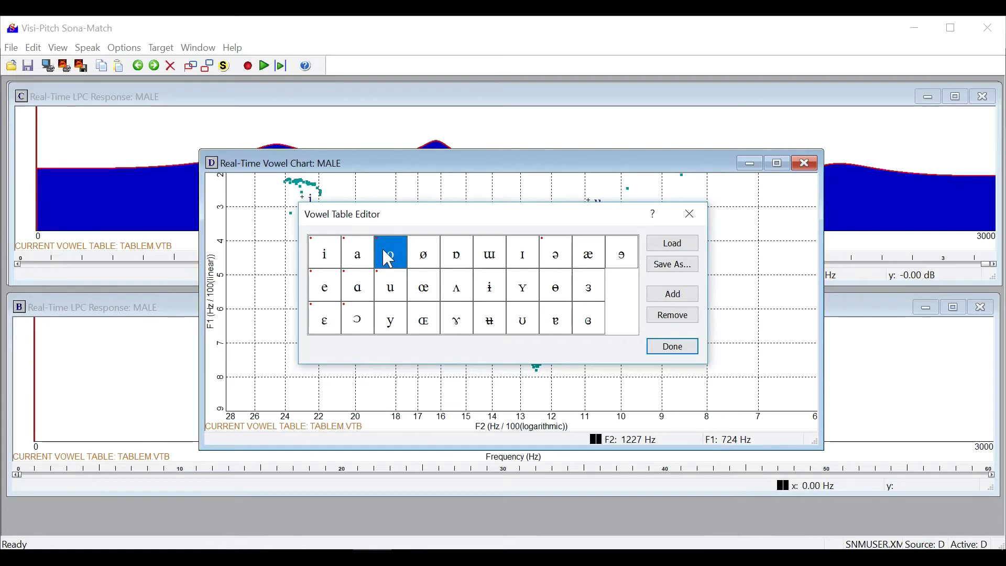
pyautogui.moveTo(447, 222); pyautogui.dragTo(425, 254)
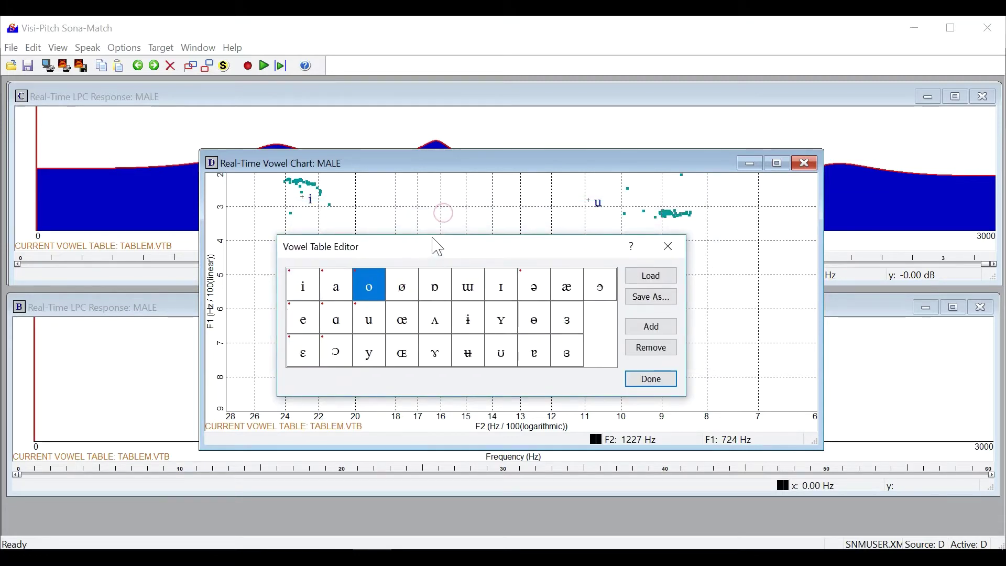
pyautogui.click(479, 295)
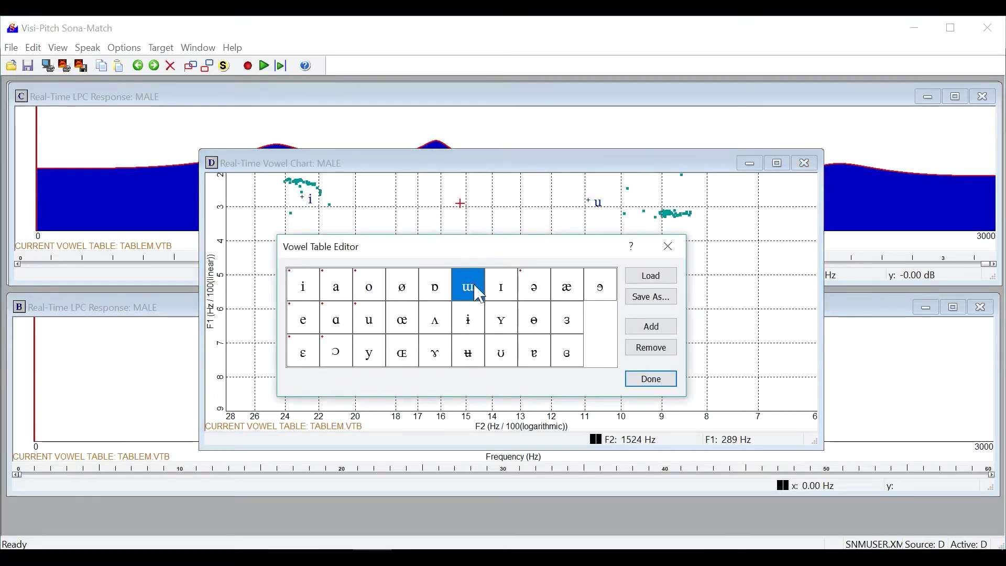
pyautogui.click(647, 331)
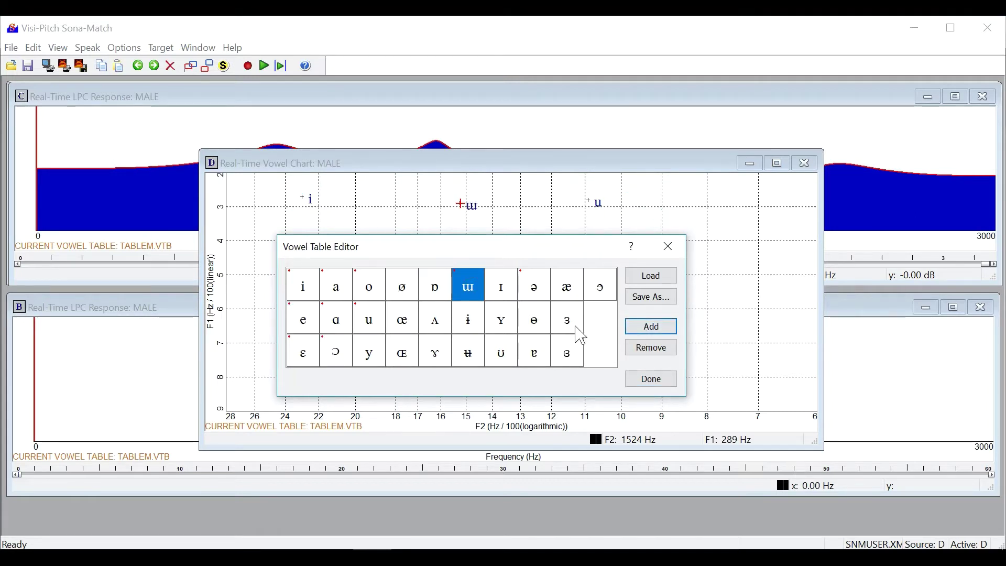
# Remove the vowel o from the vowel table and close the editor together with the vowel chart window
pyautogui.click(375, 292)
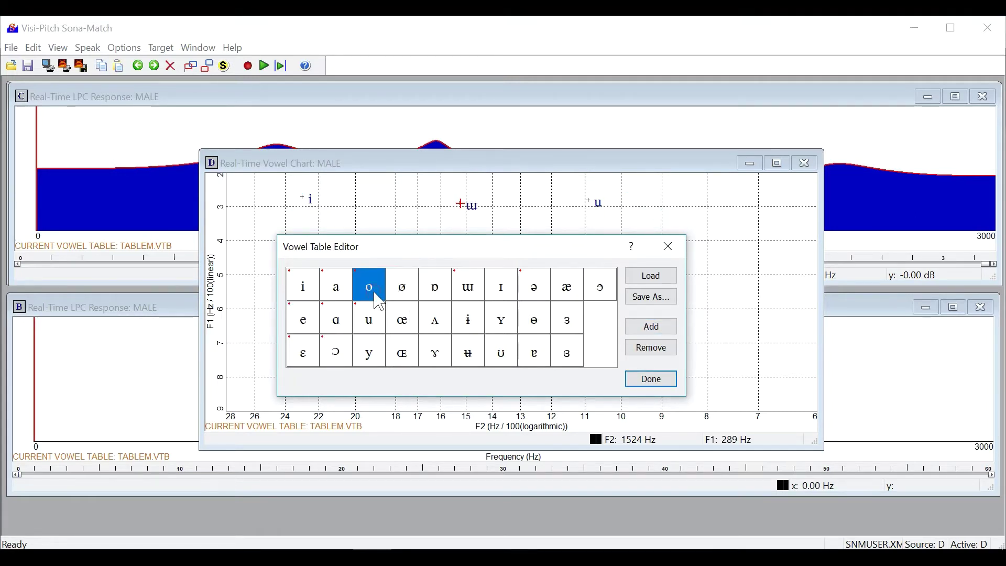
pyautogui.click(641, 348)
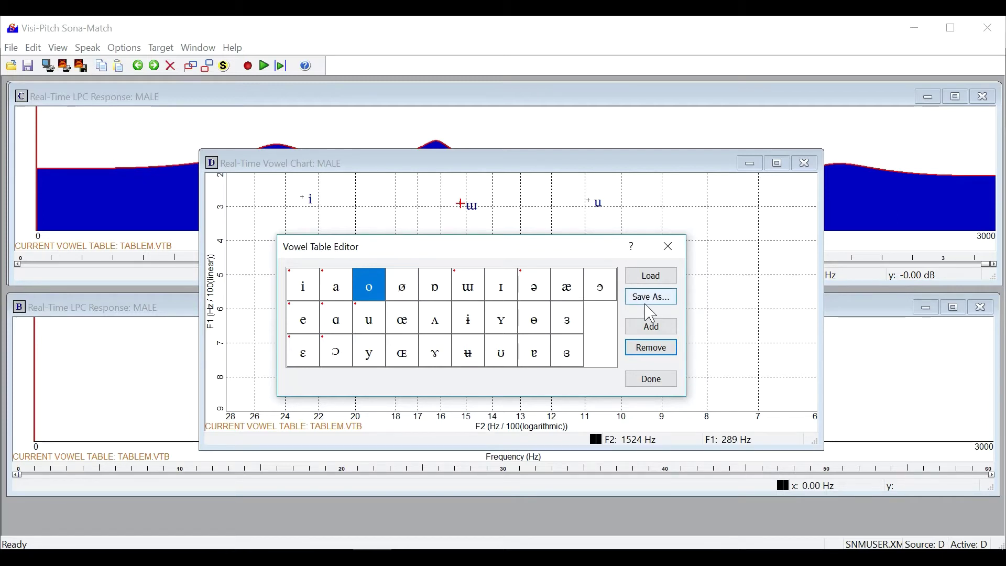
pyautogui.click(664, 382)
pyautogui.click(804, 164)
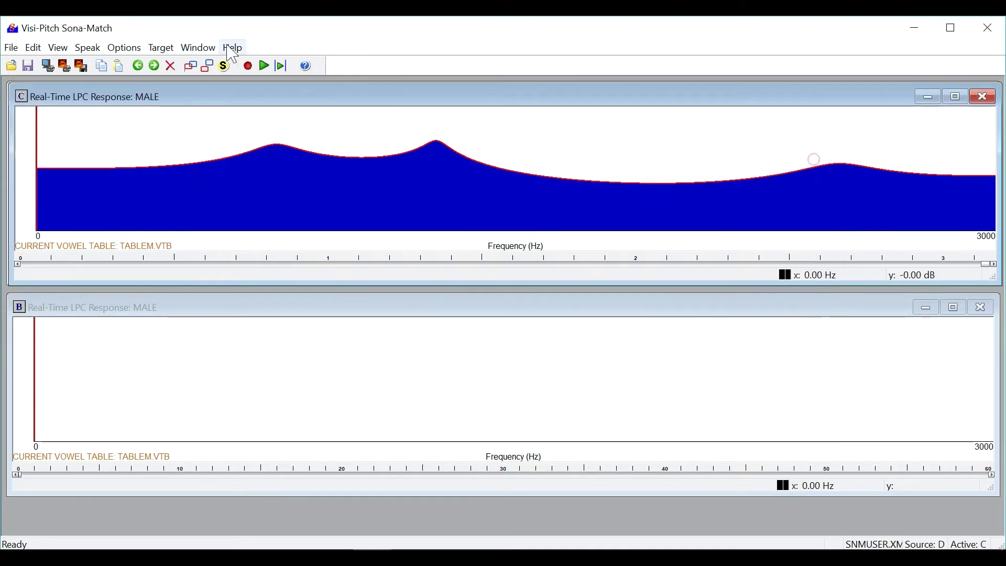
# Open a real-time FFT window configured for sibilants and record a sibilant sound in it
pyautogui.click(58, 47)
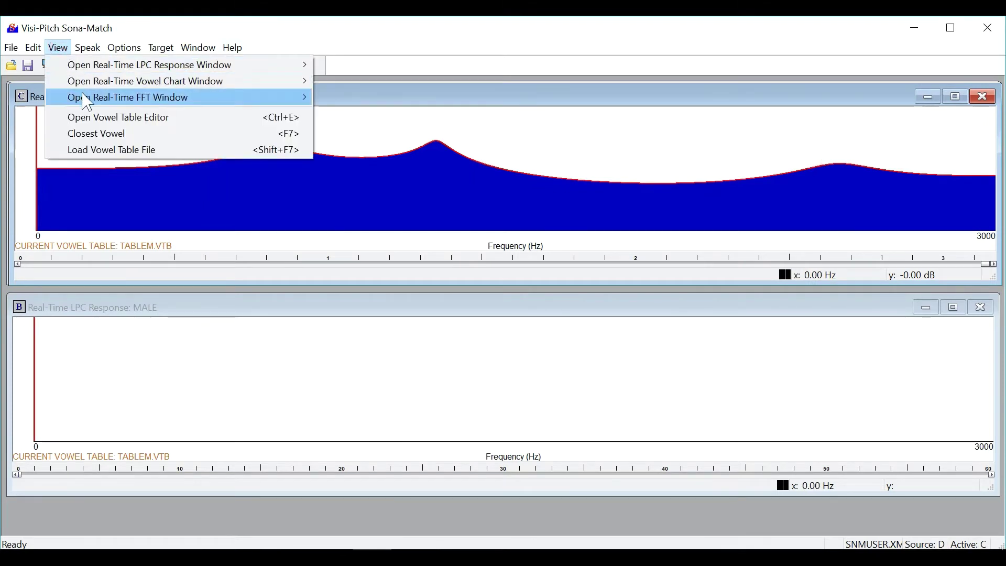
pyautogui.moveTo(87, 102)
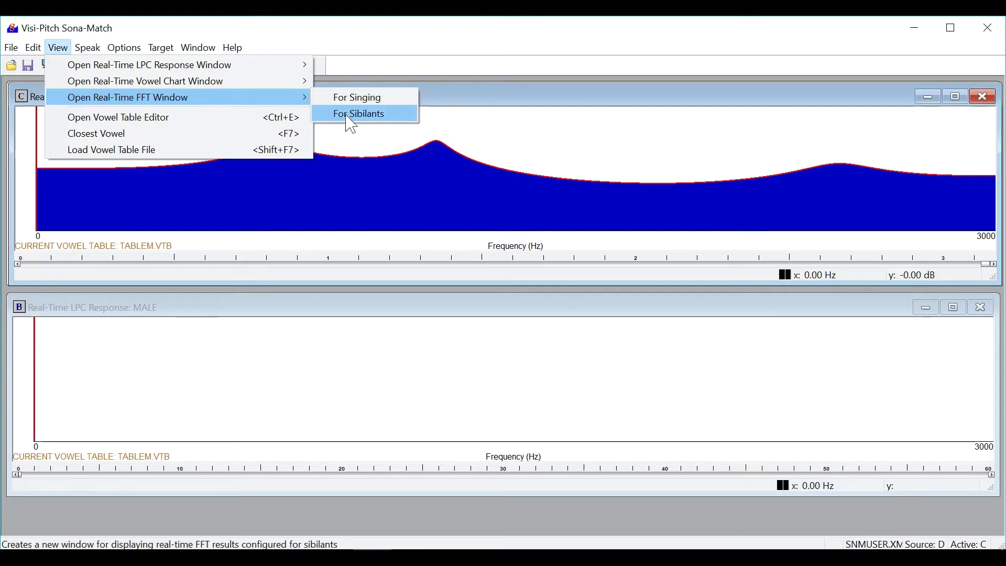
pyautogui.click(361, 114)
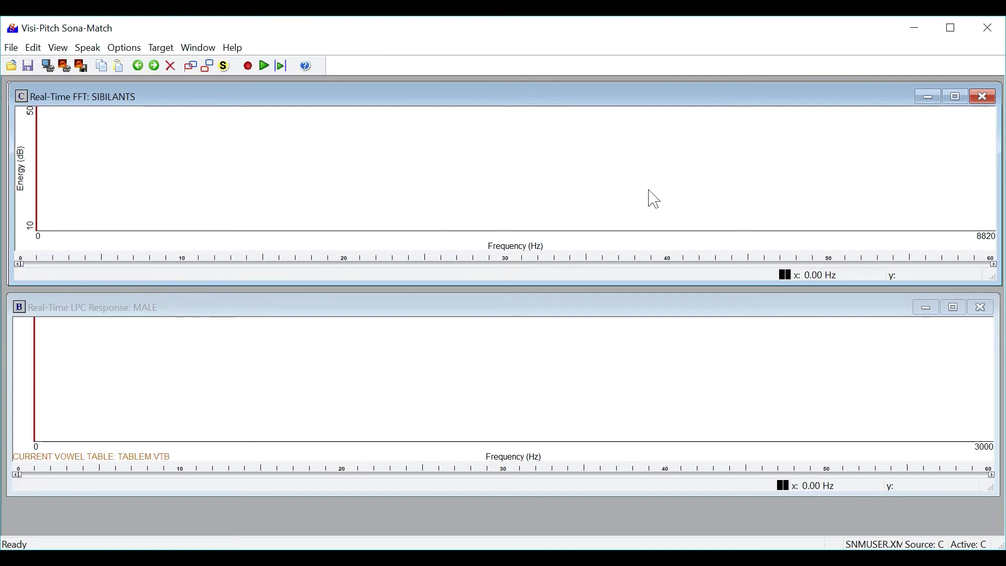
pyautogui.click(250, 66)
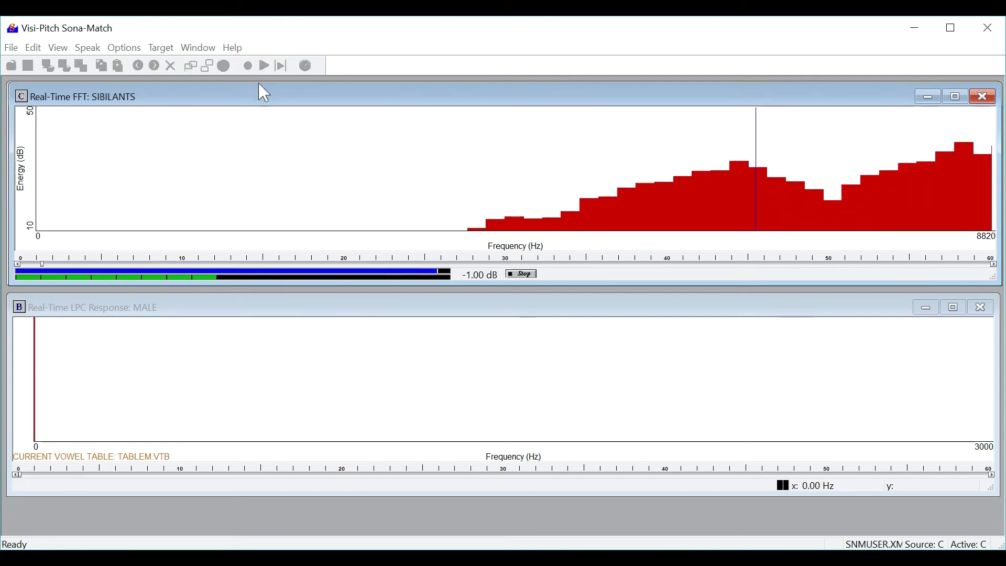
pyautogui.press('space')
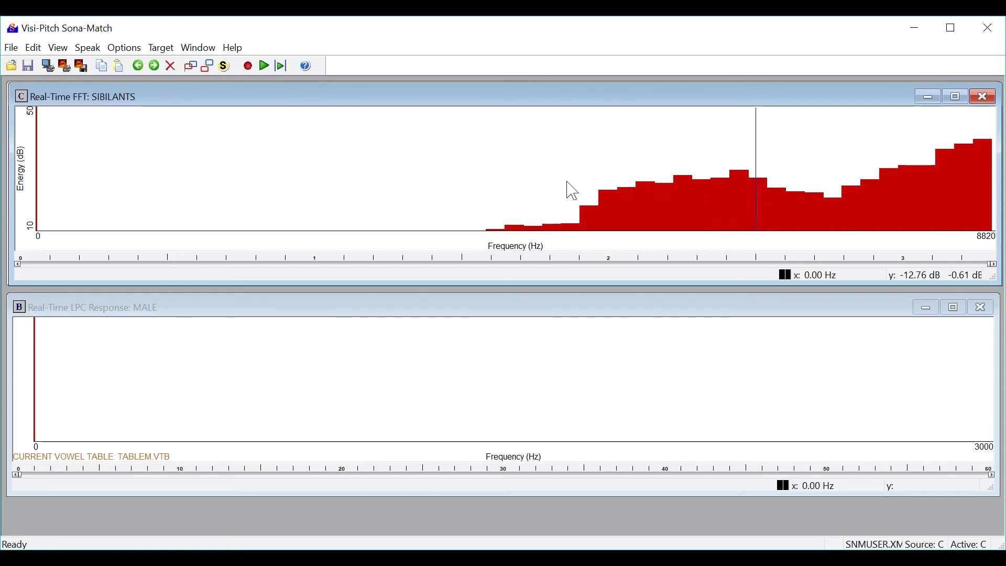
# Place the cursor at about 3647 Hz in the sibilants FFT window and create a target template from the recorded spectrum
pyautogui.click(433, 169)
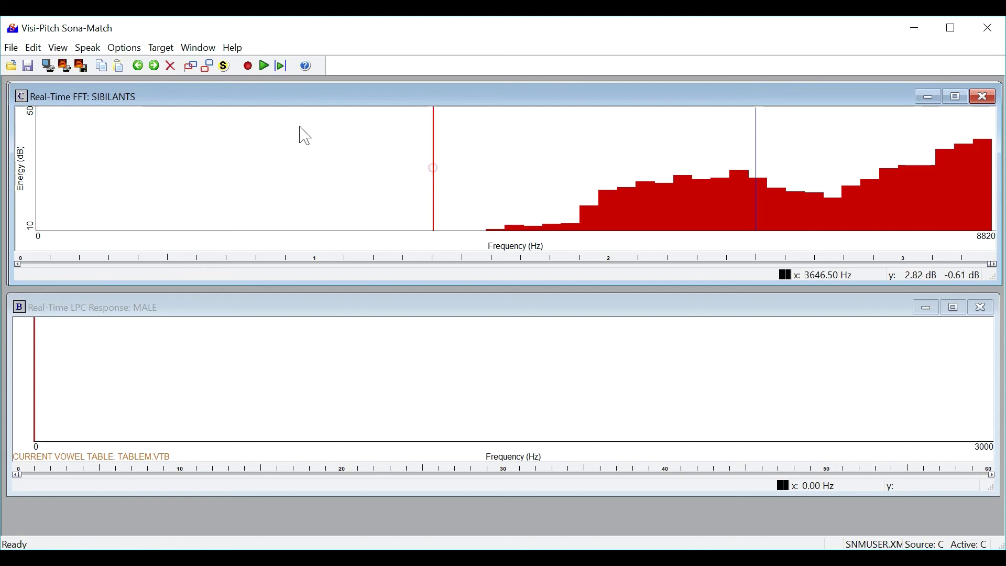
pyautogui.click(161, 48)
pyautogui.click(174, 62)
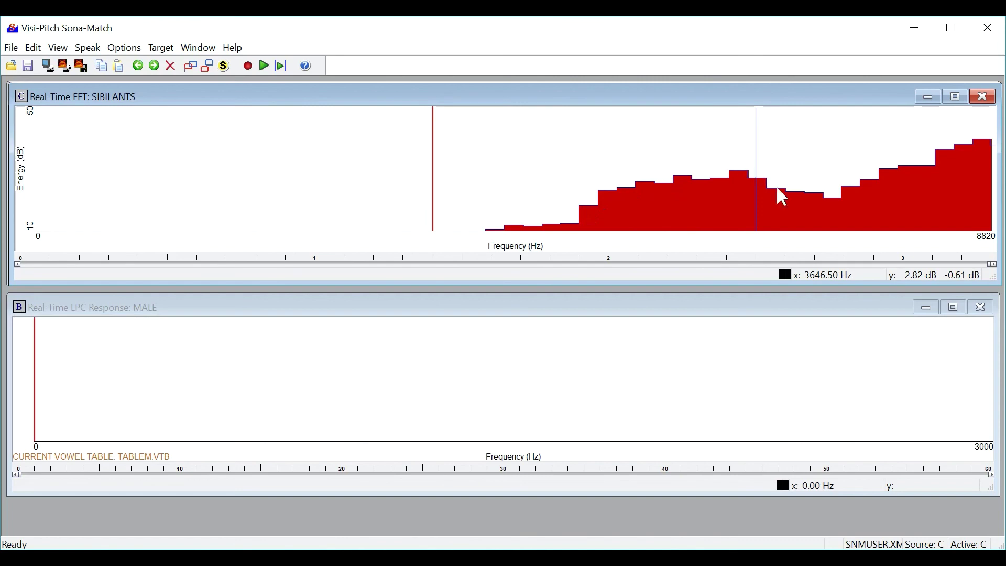
# Start saving the sibilants target template as an FFT template file
pyautogui.click(167, 46)
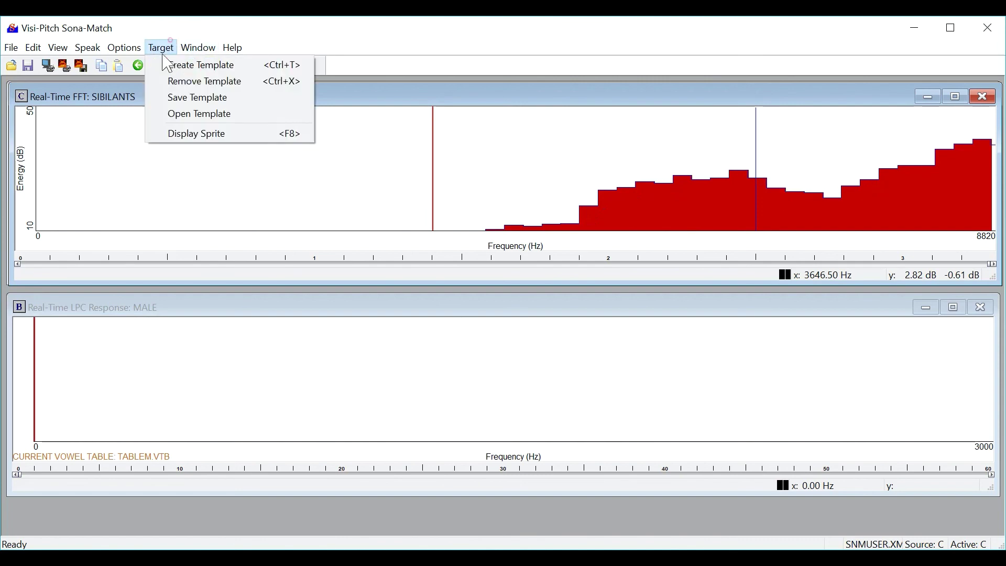
pyautogui.click(168, 99)
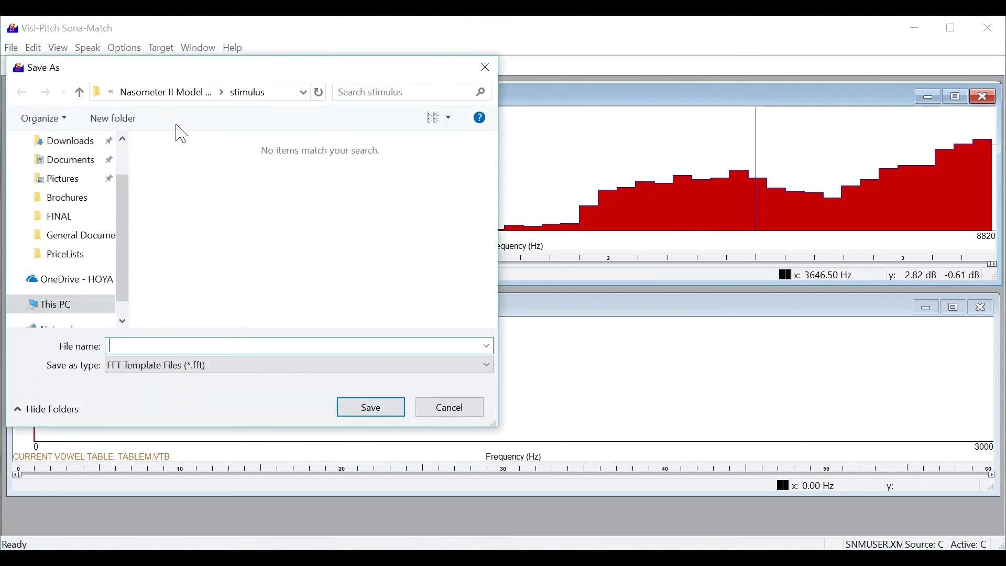